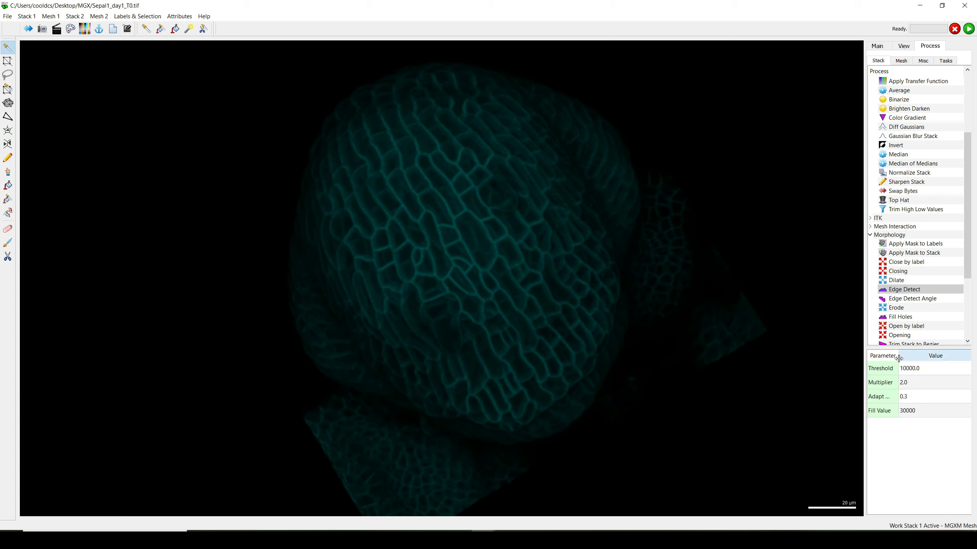
Widen the parameter name column until Adapt Factor is fully readable, and open the Edge Detect threshold for editing.
drag(898, 356, 906, 359)
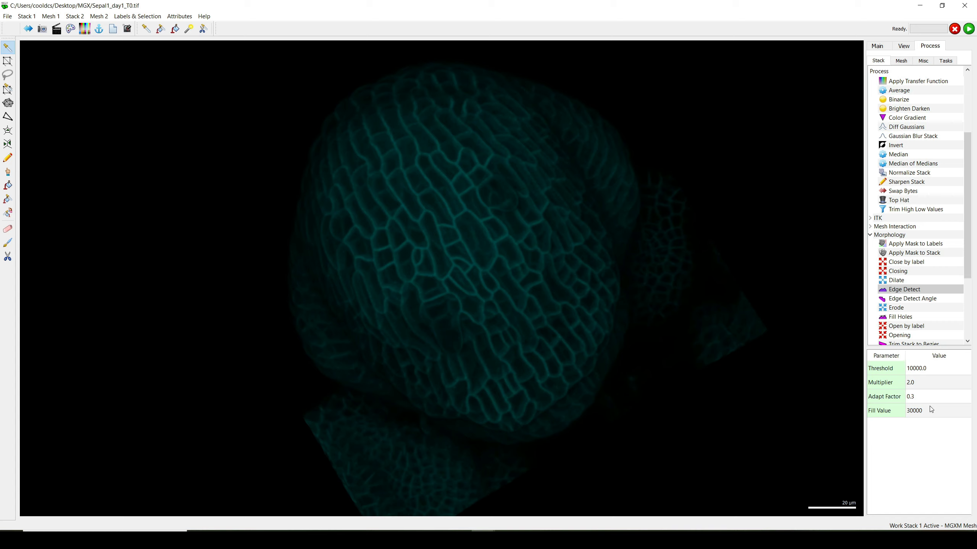
click(924, 371)
double_click(923, 370)
drag(915, 368, 903, 370)
click(820, 364)
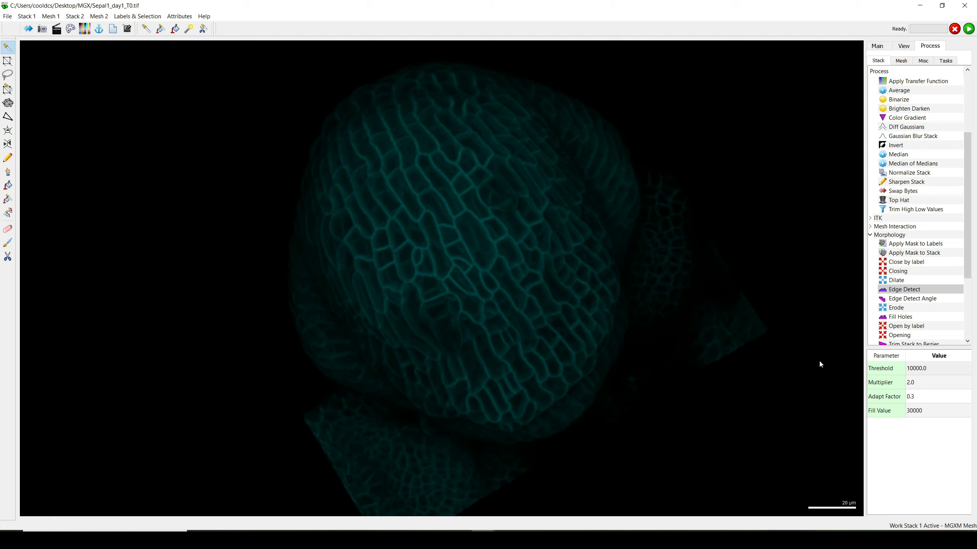
click(917, 372)
double_click(916, 370)
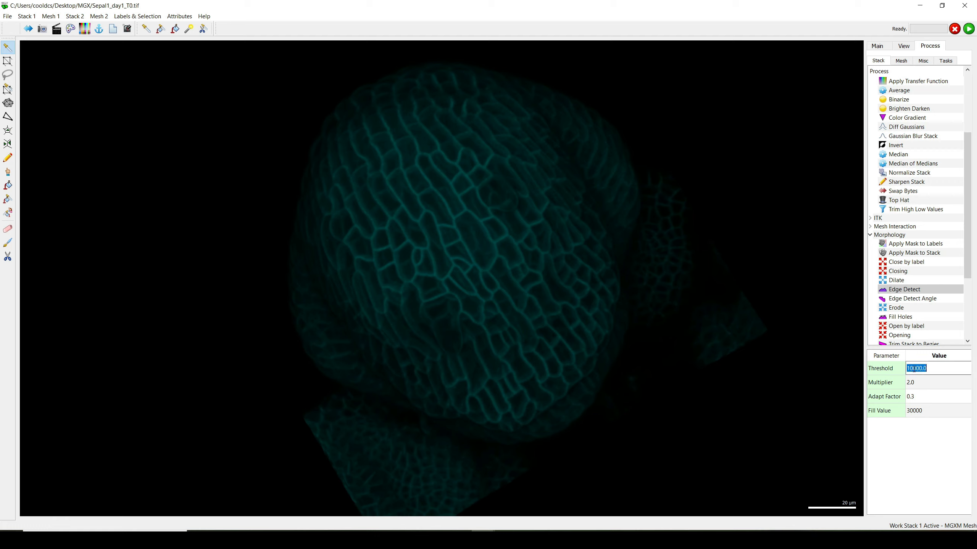
drag(914, 369, 898, 369)
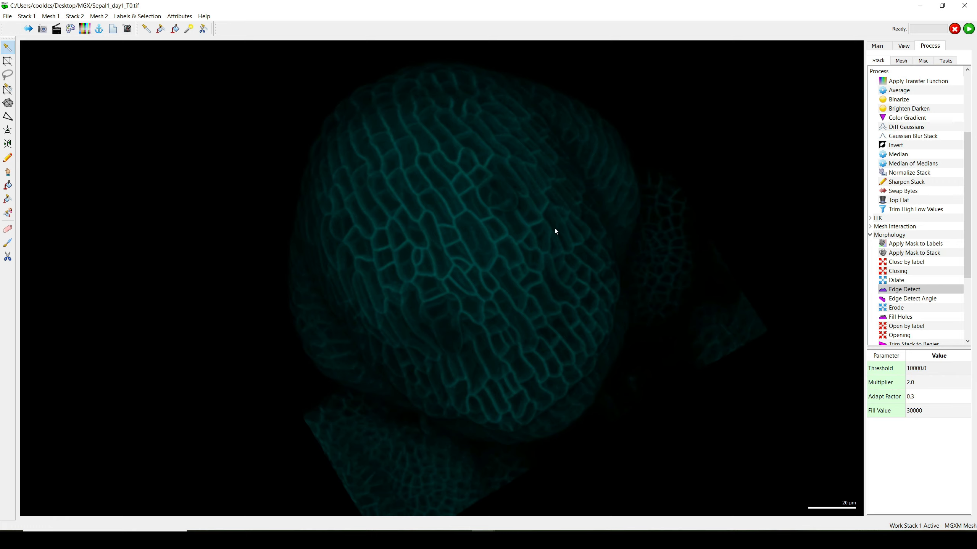
Run Edge Detect on the work stack with threshold 10000, multiplier 2.0, adapt factor 0.3 and fill value 30000.
drag(443, 209, 432, 232)
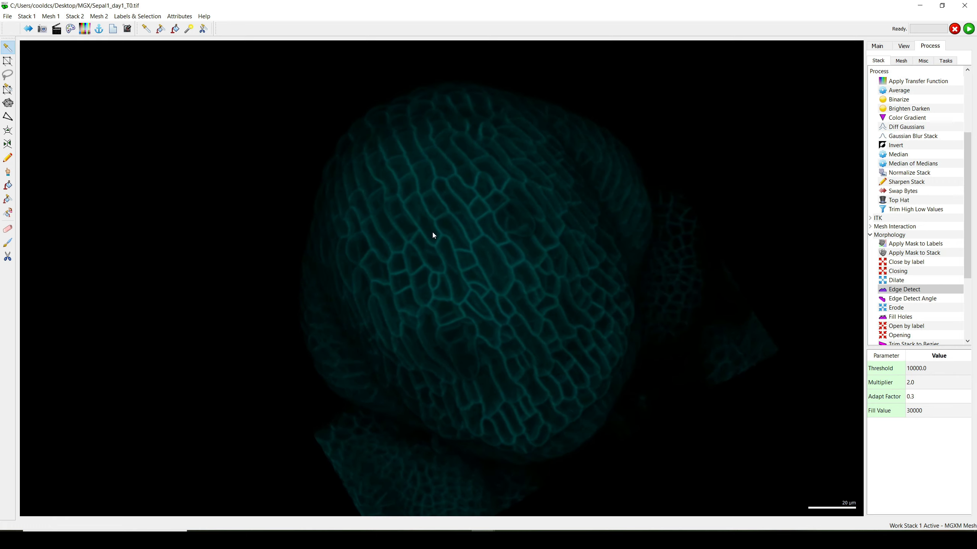
click(969, 32)
drag(534, 232, 492, 232)
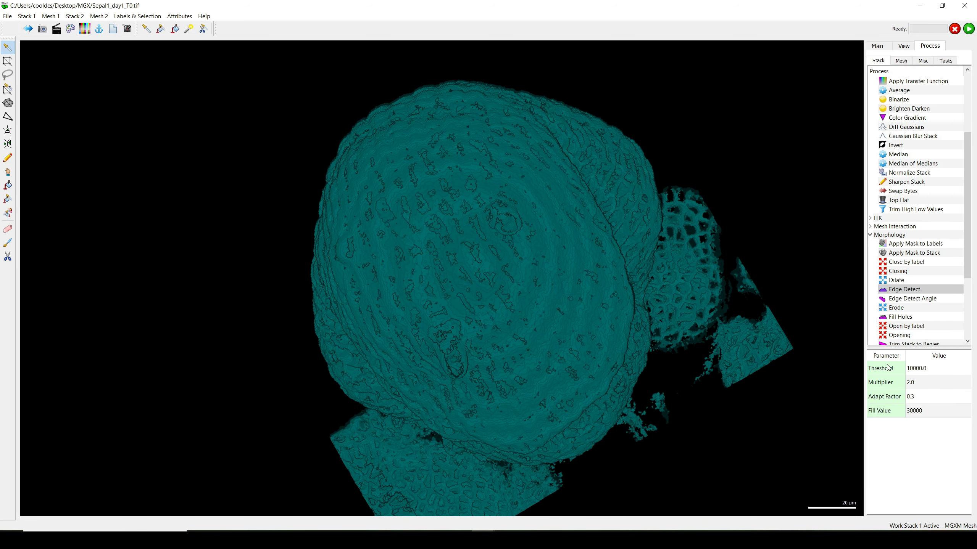
drag(634, 301, 497, 258)
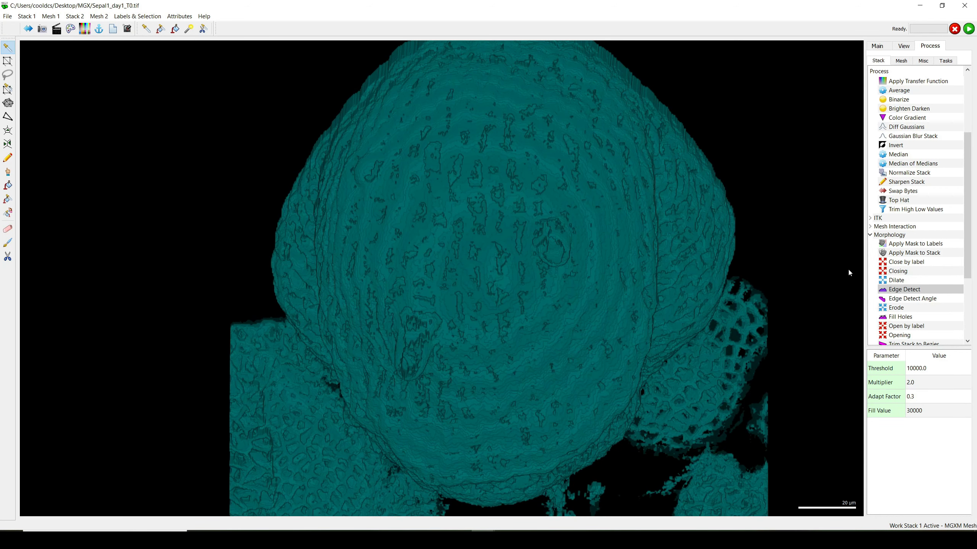
Set the Edge Detect threshold to 5000 and run the process on the current work stack.
scroll(899, 248, up, 4)
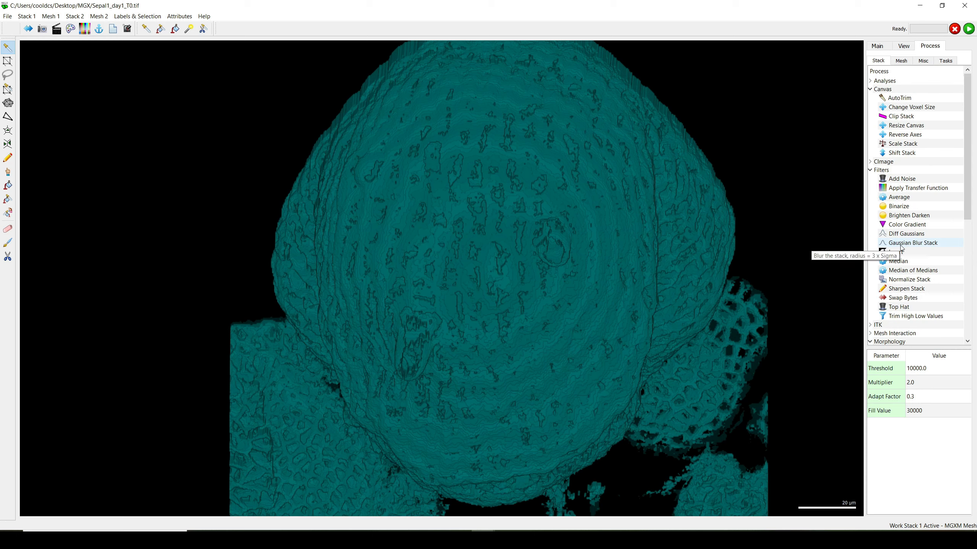
double_click(916, 370)
drag(913, 369, 886, 370)
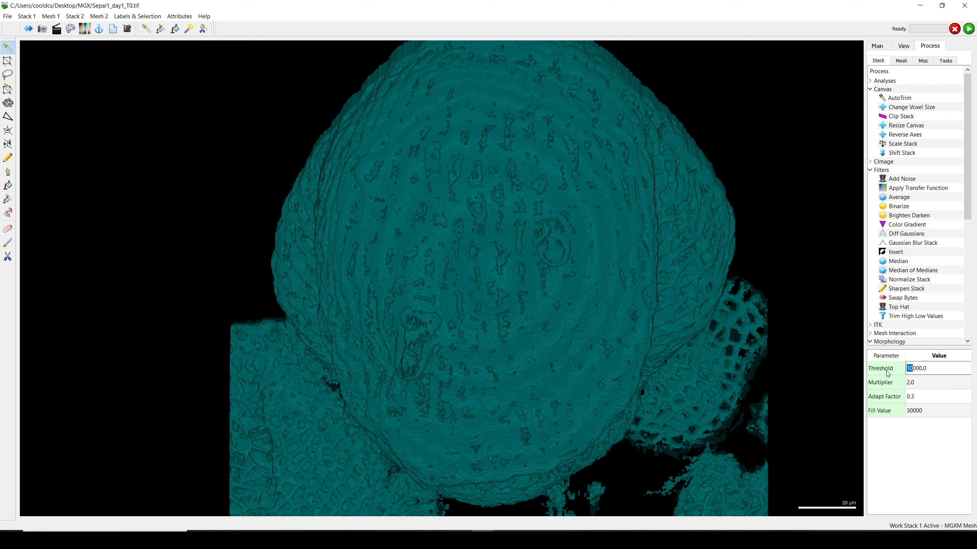
text(5)
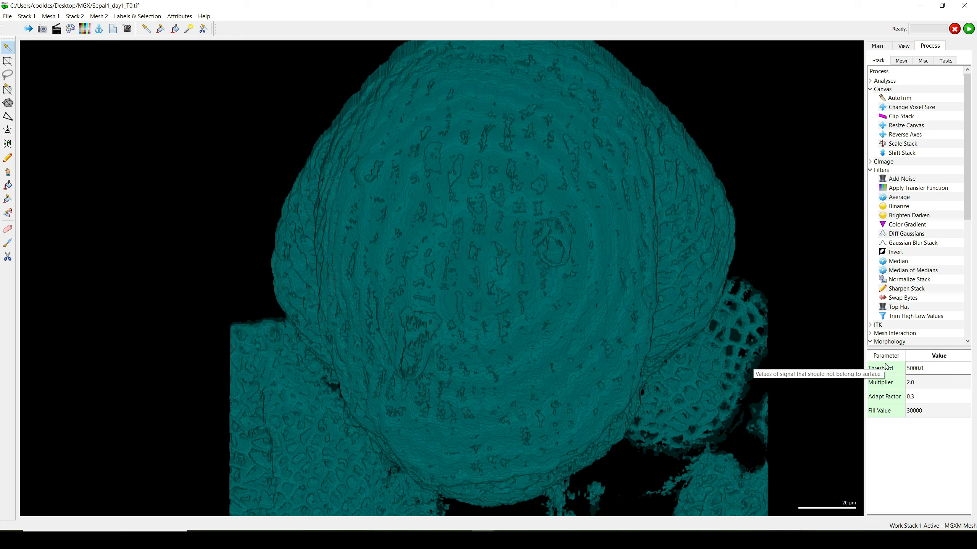
click(969, 29)
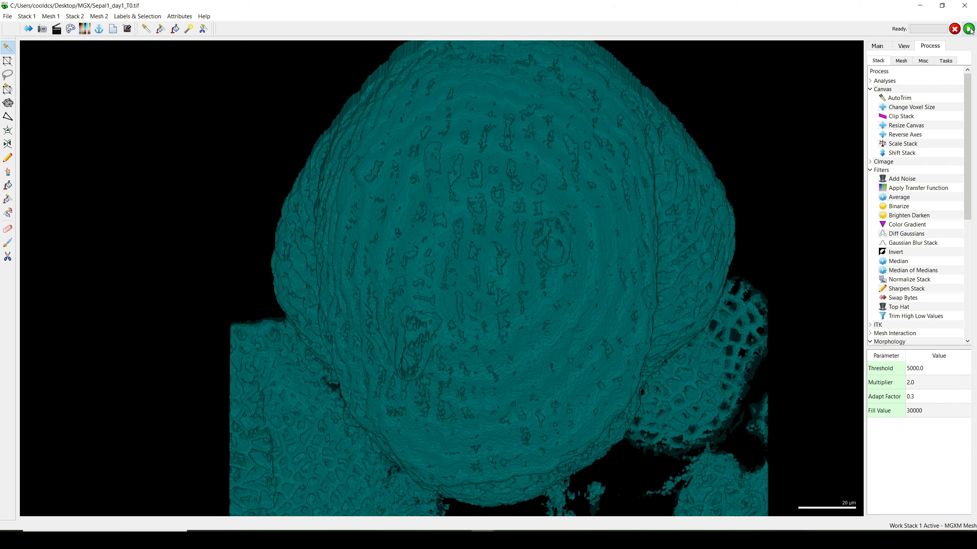
Show Stack 1's Main data instead of Work and apply Gaussian Blur Stack with 0.3 µm sigma in X, Y and Z.
click(879, 47)
click(884, 71)
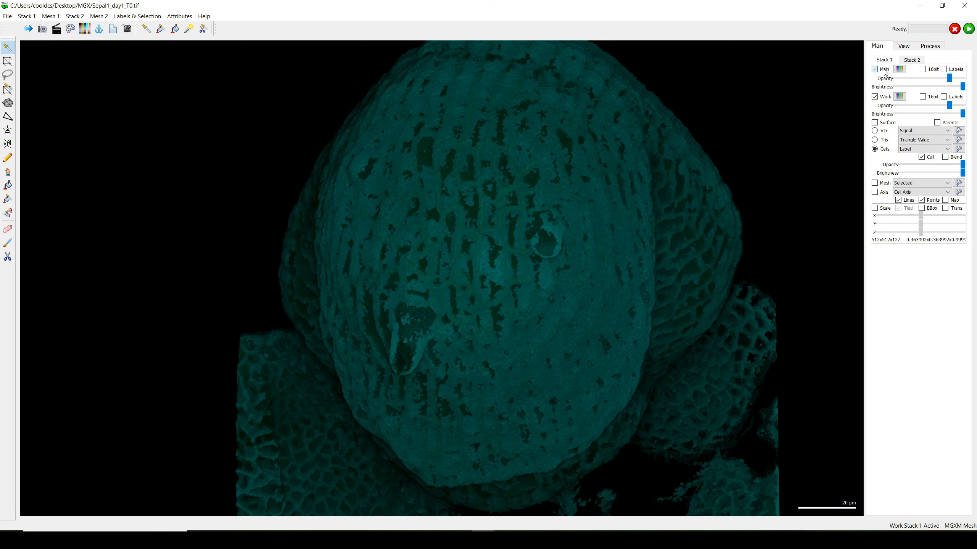
click(884, 98)
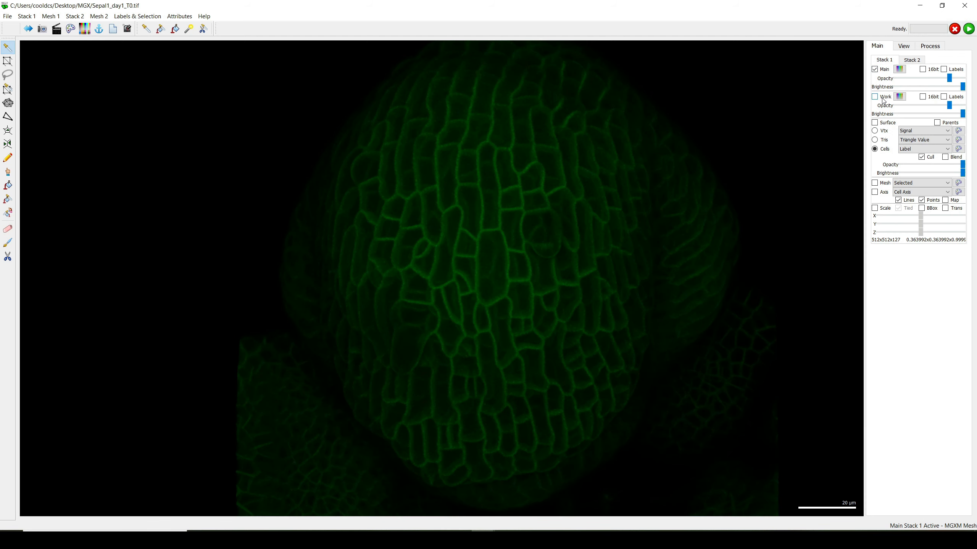
click(929, 46)
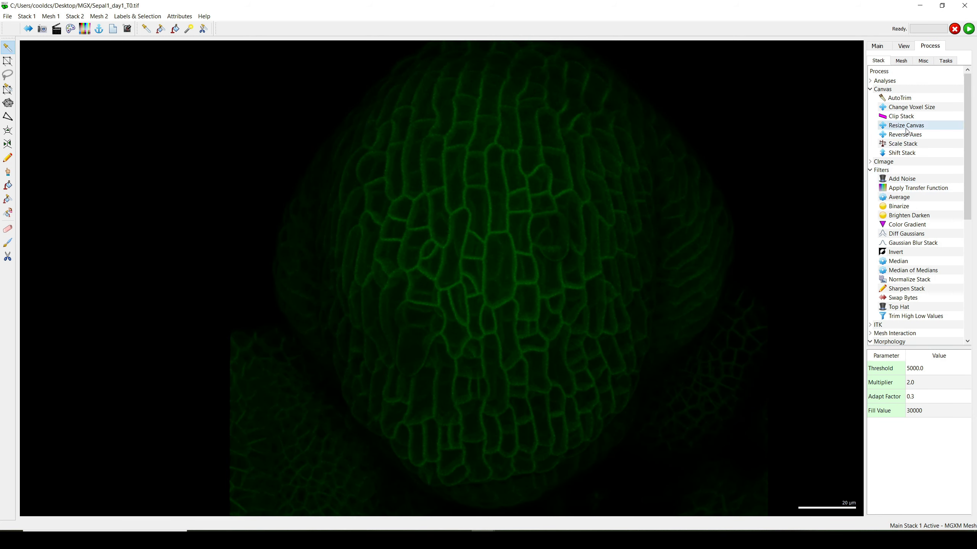
click(888, 170)
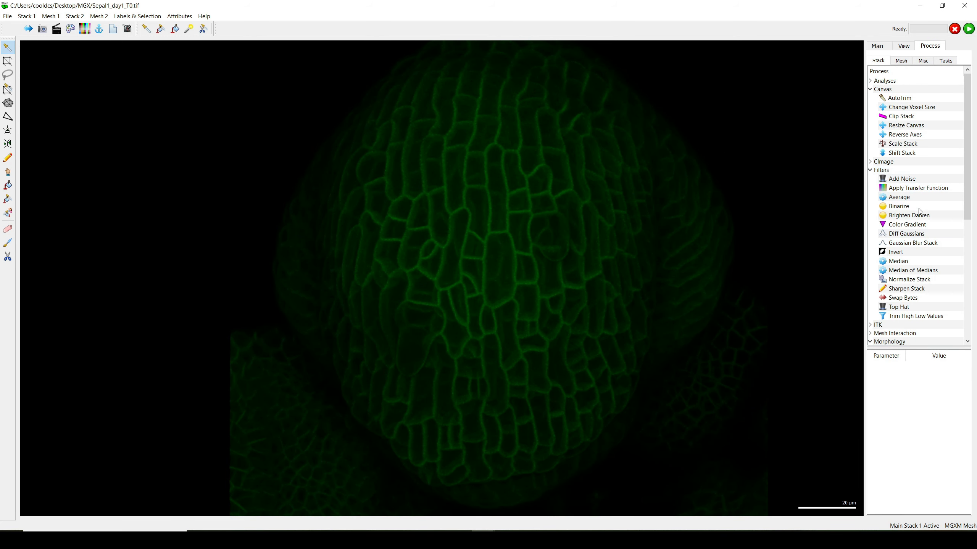
click(929, 243)
double_click(929, 245)
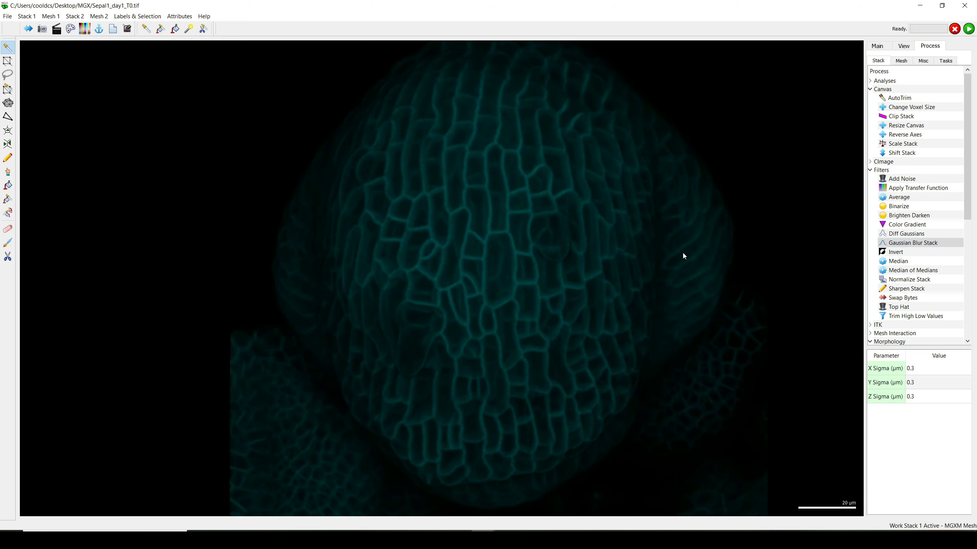
Run Edge Detect on the blurred stack with threshold 5000 and inspect the resulting surface.
scroll(894, 255, down, 2)
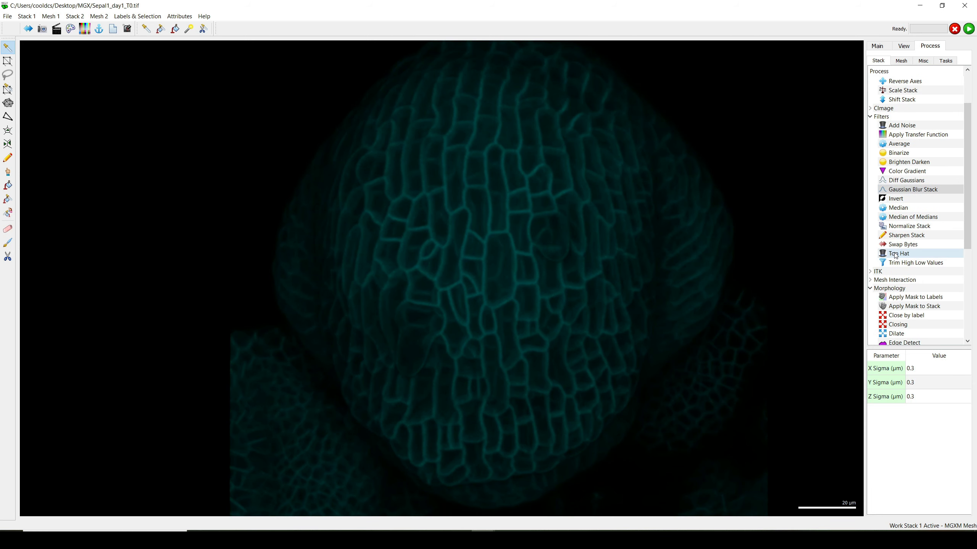
scroll(895, 256, down, 1)
scroll(894, 256, down, 1)
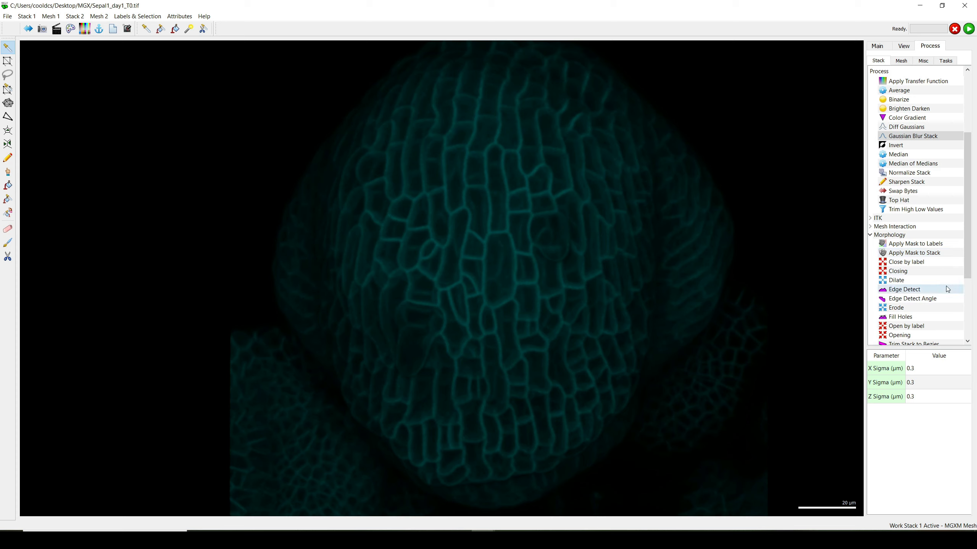
click(909, 291)
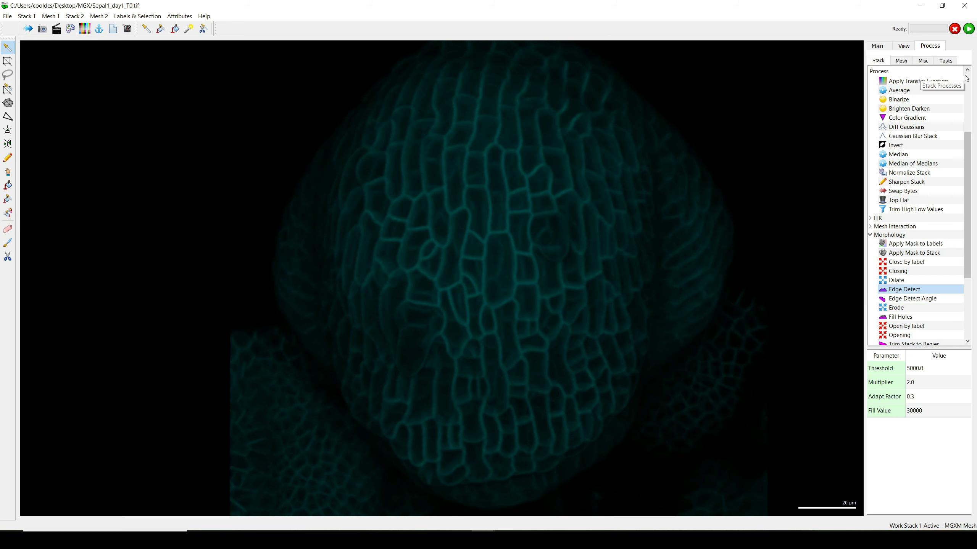
click(969, 29)
drag(686, 164, 536, 237)
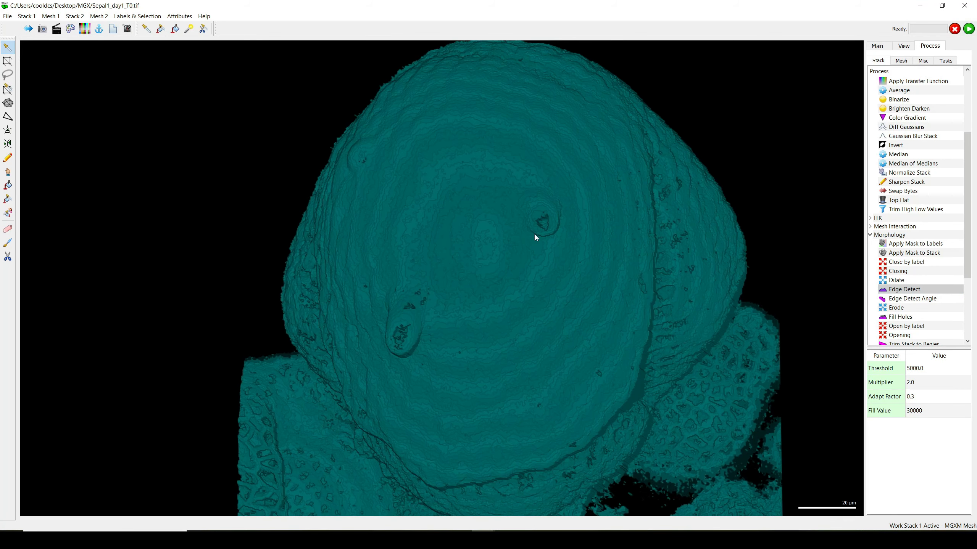
drag(422, 228, 458, 216)
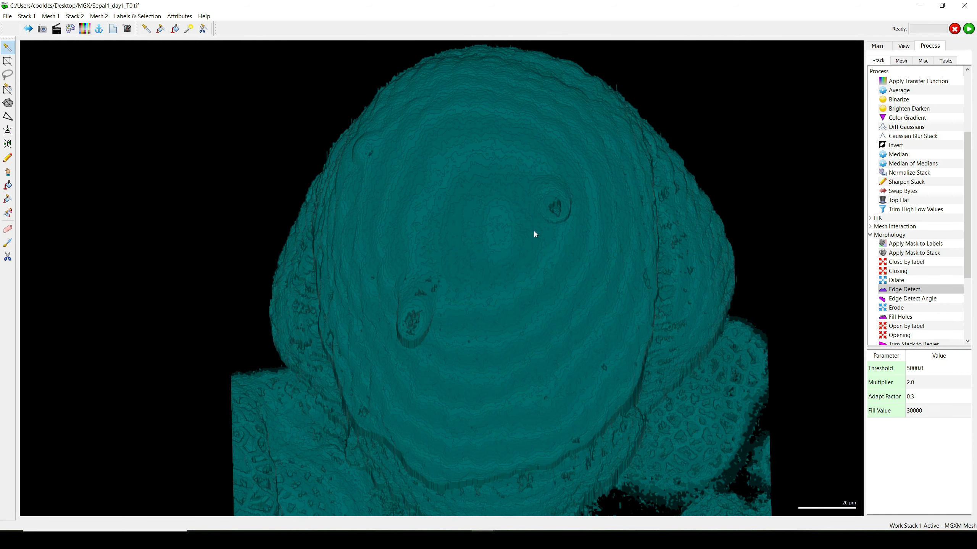
Run Fill Holes on the edge-detected stack with X and Y radius 10, threshold 10000, depth 0 and fill value 30000.
scroll(904, 295, down, 1)
click(906, 291)
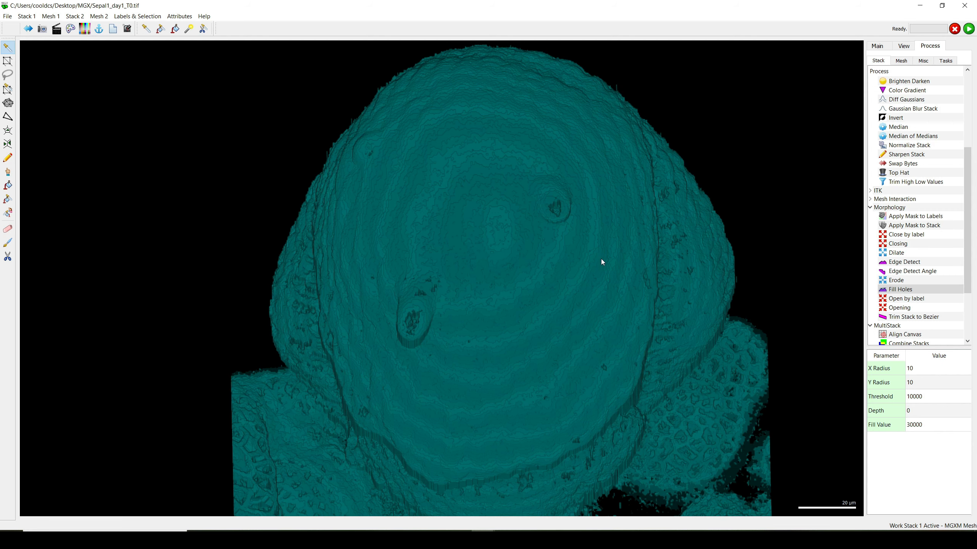
click(968, 30)
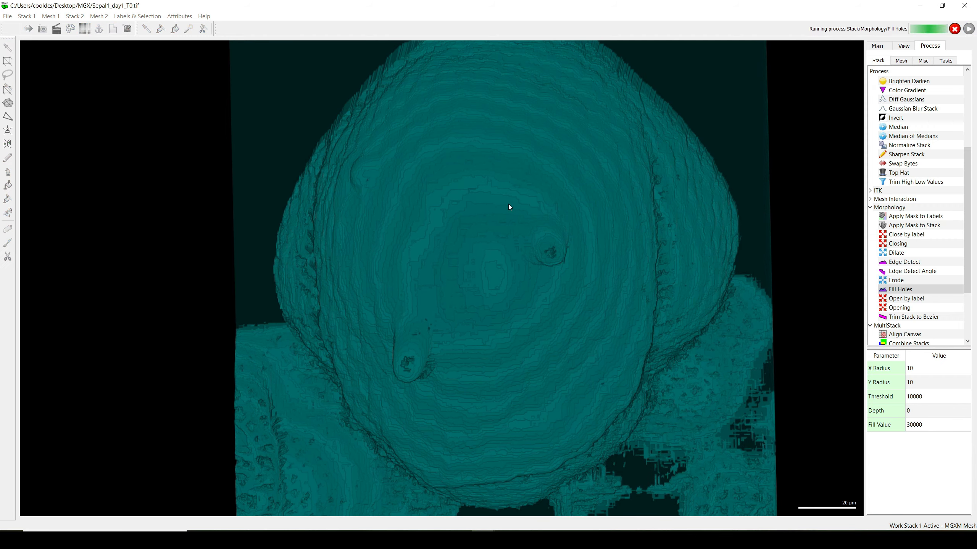
drag(508, 204, 532, 319)
right_drag(725, 156, 715, 172)
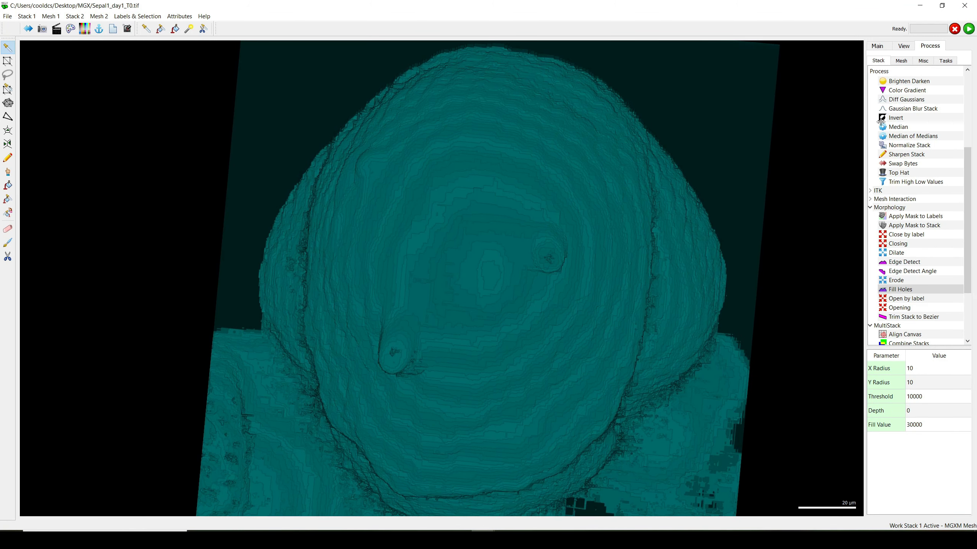
Return to Stack 1's original Main data with Work hidden and blur it again with 0.3 µm Gaussian sigma in X, Y and Z.
click(878, 47)
click(888, 70)
click(888, 100)
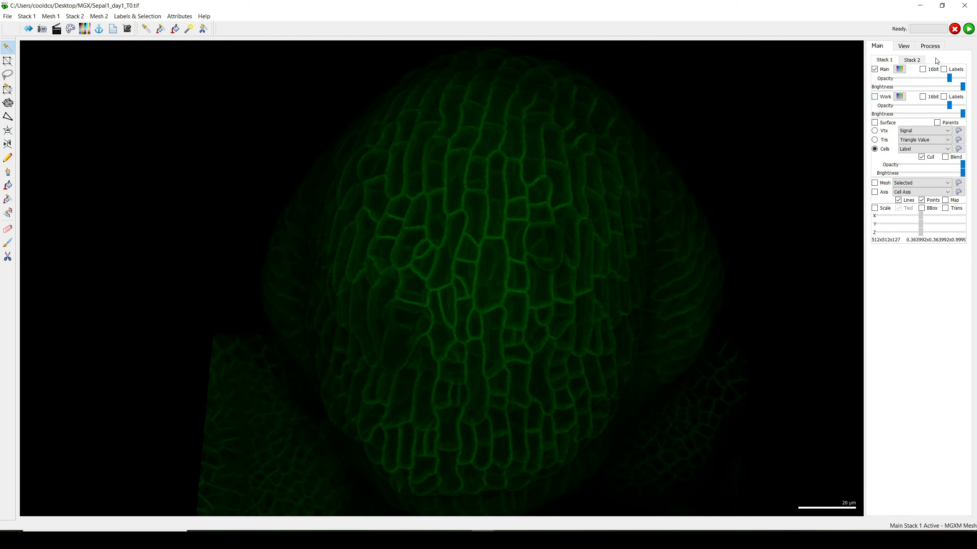
click(934, 46)
scroll(924, 162, up, 2)
double_click(923, 162)
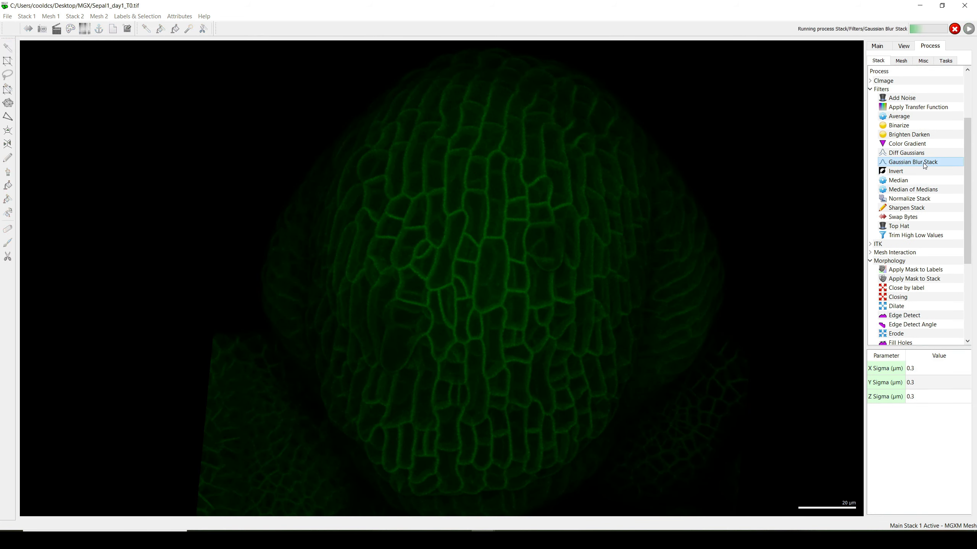
Set the Edge Detect threshold to 4000 and run it on the freshly blurred stack.
scroll(918, 277, down, 2)
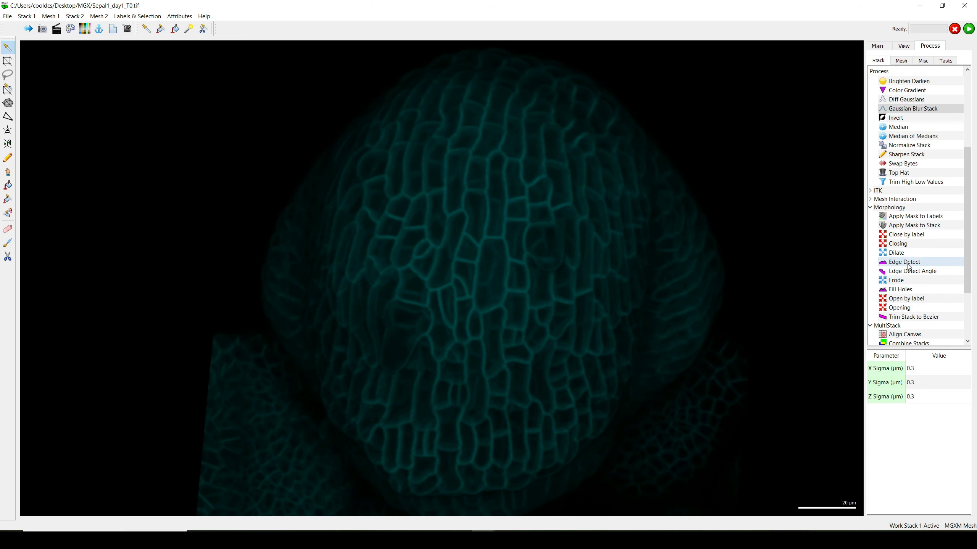
click(909, 264)
double_click(914, 370)
drag(910, 368, 898, 368)
text(4000.0)
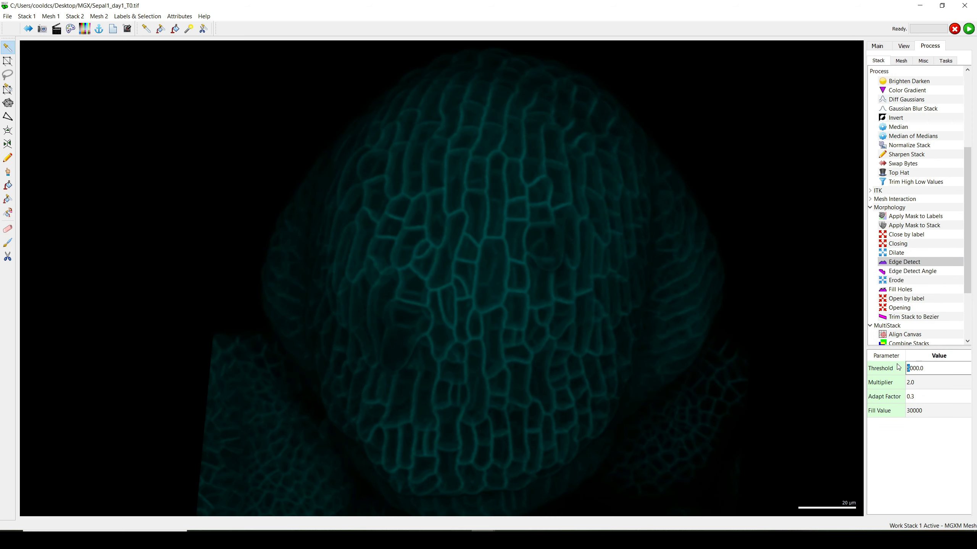
key(Return)
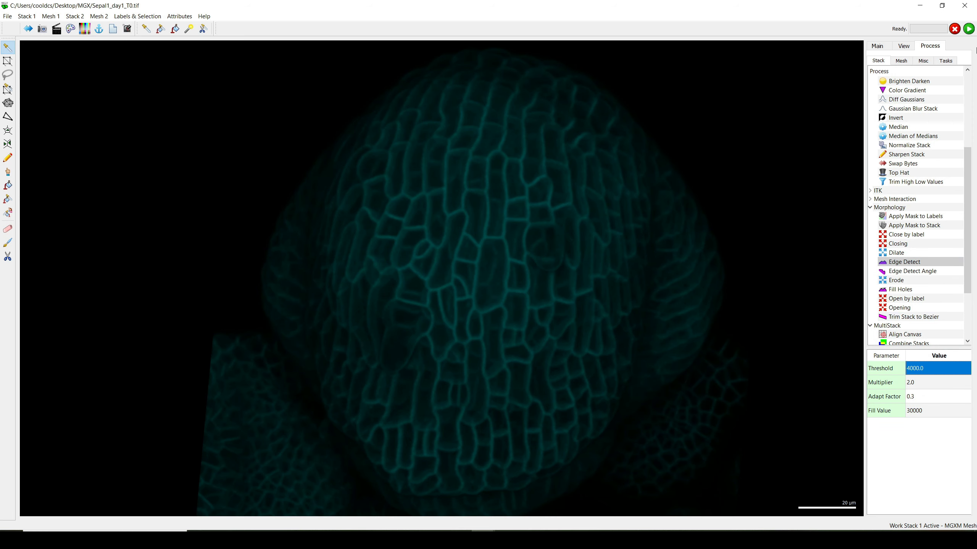
click(969, 29)
drag(470, 293, 682, 268)
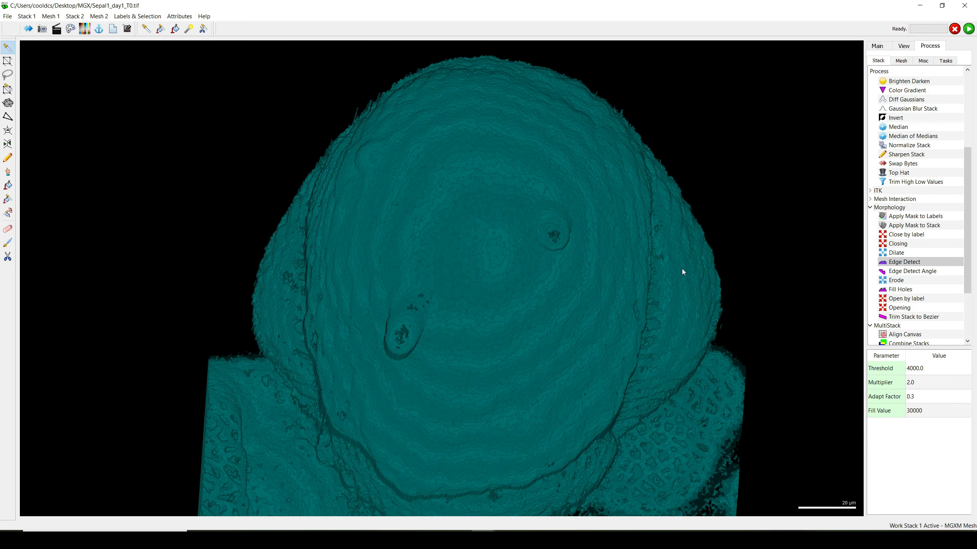
Fill the holes in the edge-detected stack using X and Y radius 10, threshold 10000, depth 0 and fill value 30000.
double_click(907, 290)
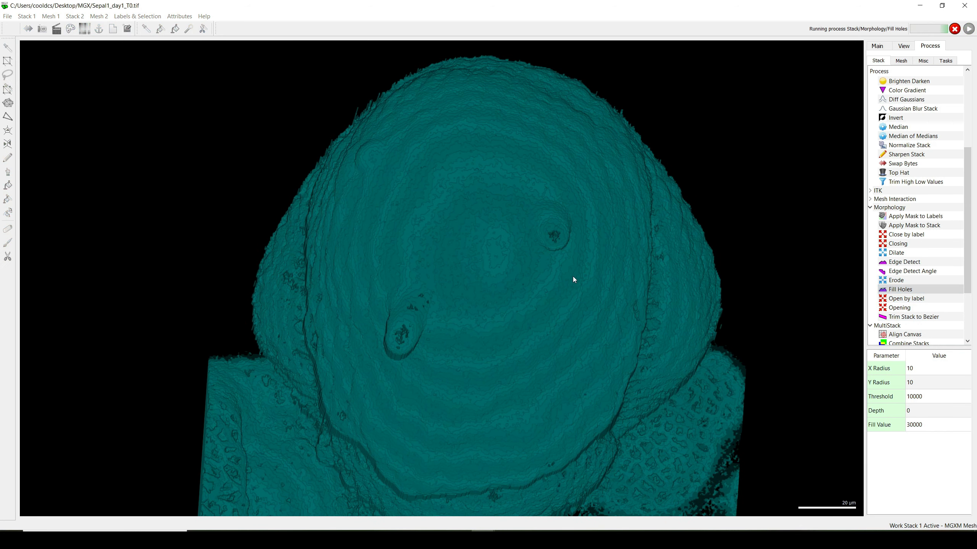
drag(582, 274, 456, 285)
scroll(497, 301, up, 3)
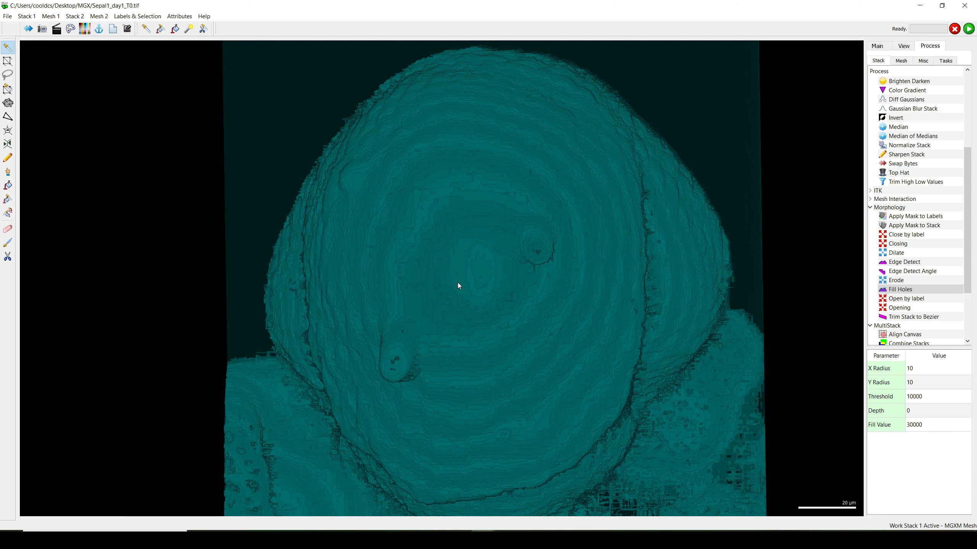
drag(458, 285, 565, 269)
Compare the filled shape with the original signal by viewing Stack 1's Main data alone and together with Work.
click(878, 45)
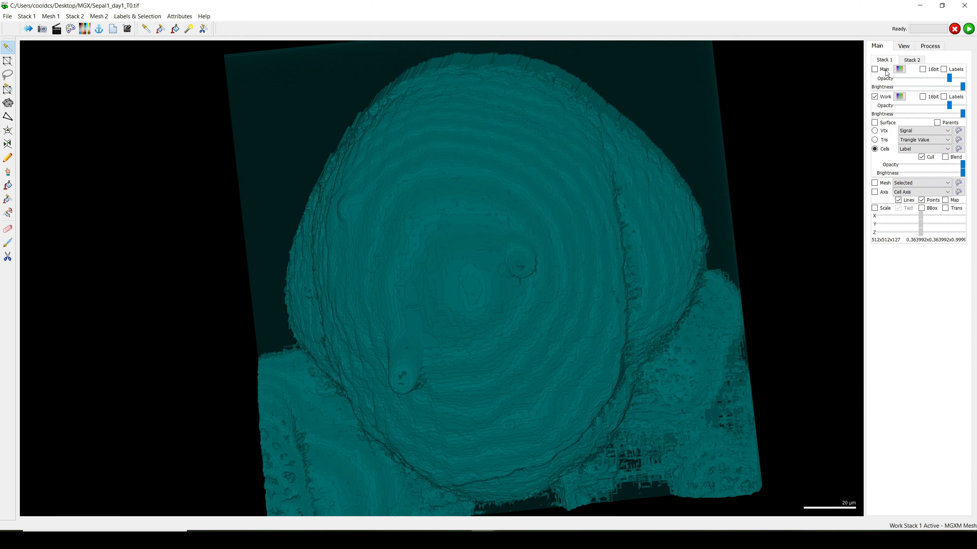
click(884, 70)
click(875, 97)
drag(500, 258, 504, 318)
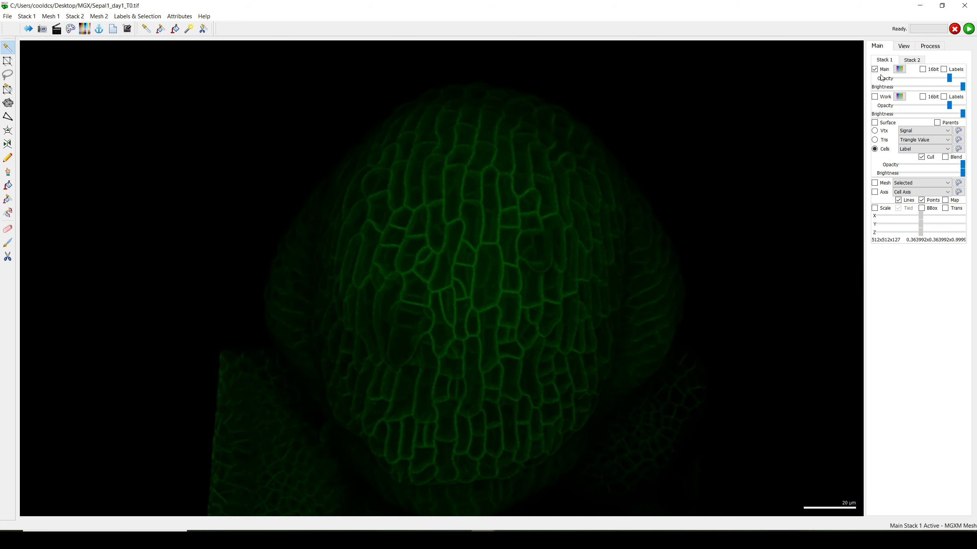
click(881, 96)
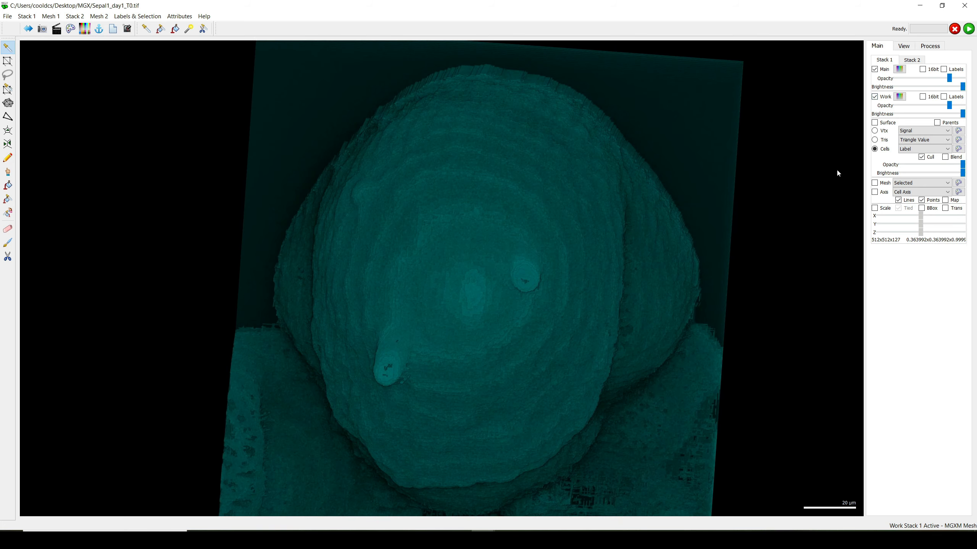
Hide Stack 1's Main data and inspect the filled Work shape on its own from a slightly rotated view.
click(887, 70)
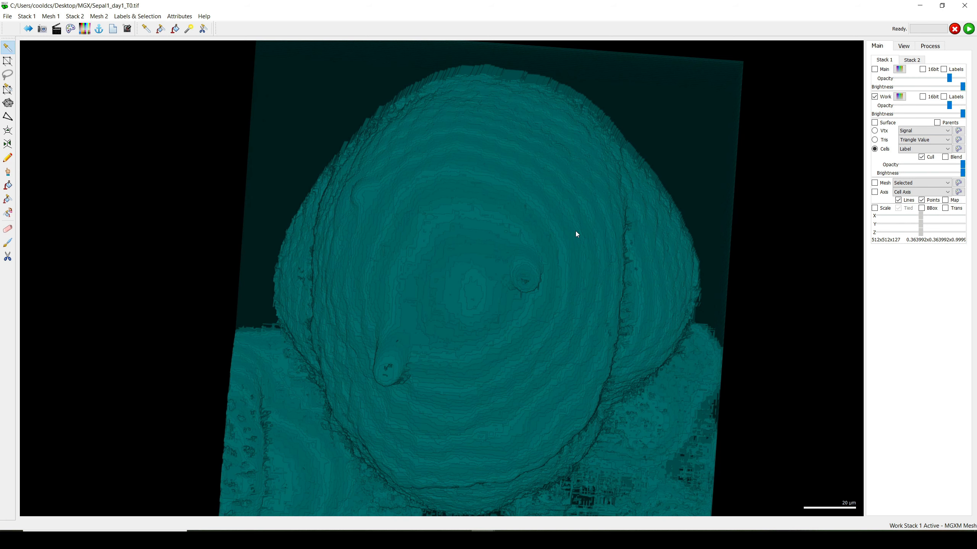
drag(577, 232, 561, 253)
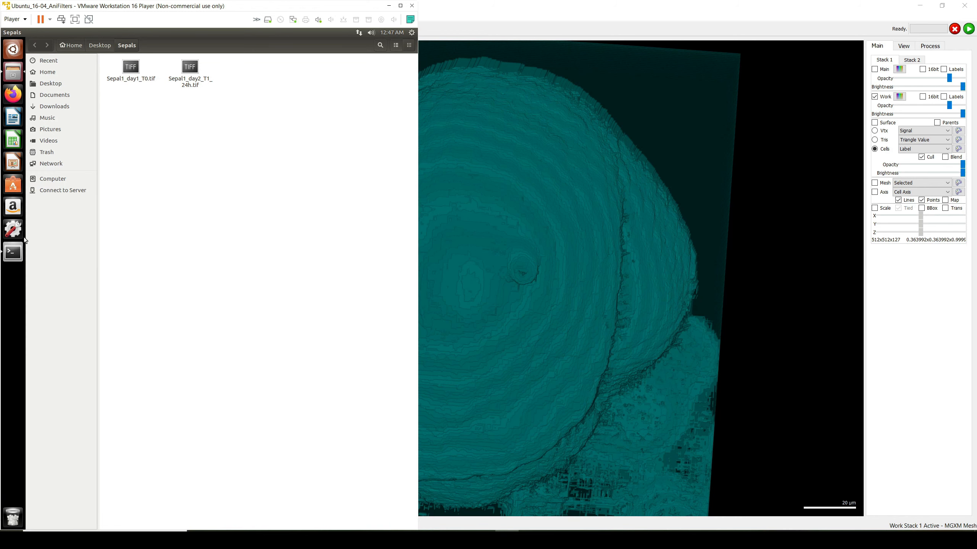
In the Ubuntu virtual machine's terminal, run the ani3D-tiff filter on Sepal1_day1_T0.tif with parameters 0.2 3 1 10 10.
click(12, 254)
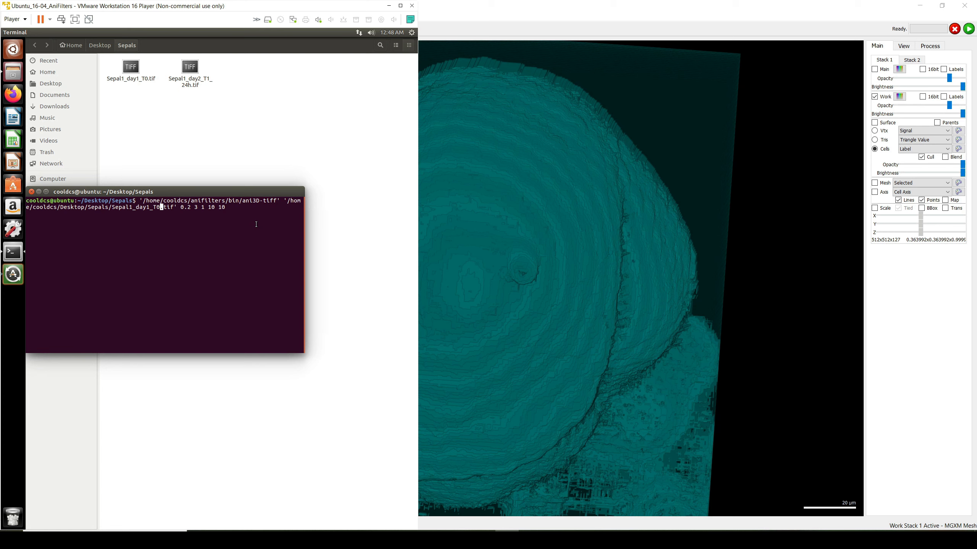
key(Right)
key(Right)
key(Right)
key(Right)
key(Right)
key(Right)
key(Right)
key(Right)
key(Return)
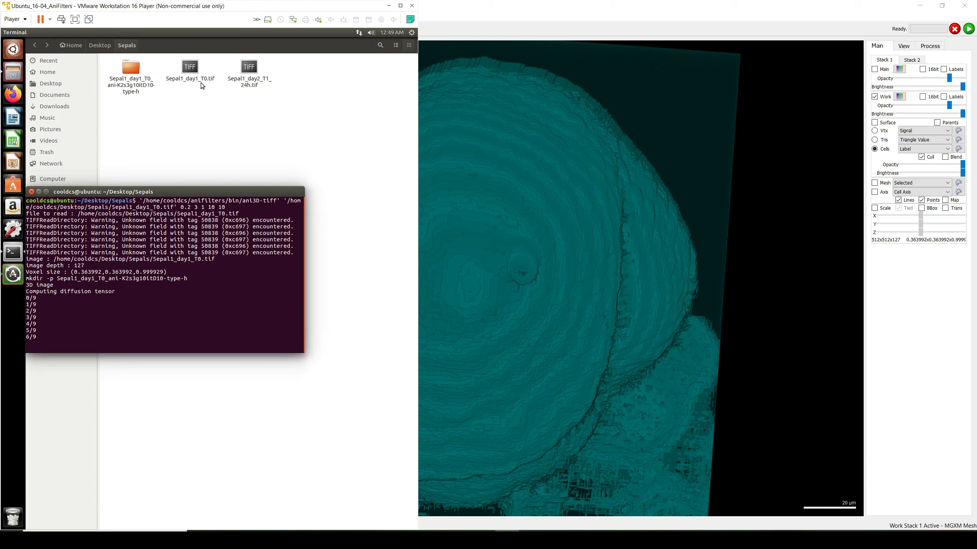
Copy Sepal1_day2_T1_24h.tif as the new input path and run ani3D-tiff on it with parameters 0.2 3 1 10 10.
right_click(255, 82)
click(278, 157)
key(ctrl+c)
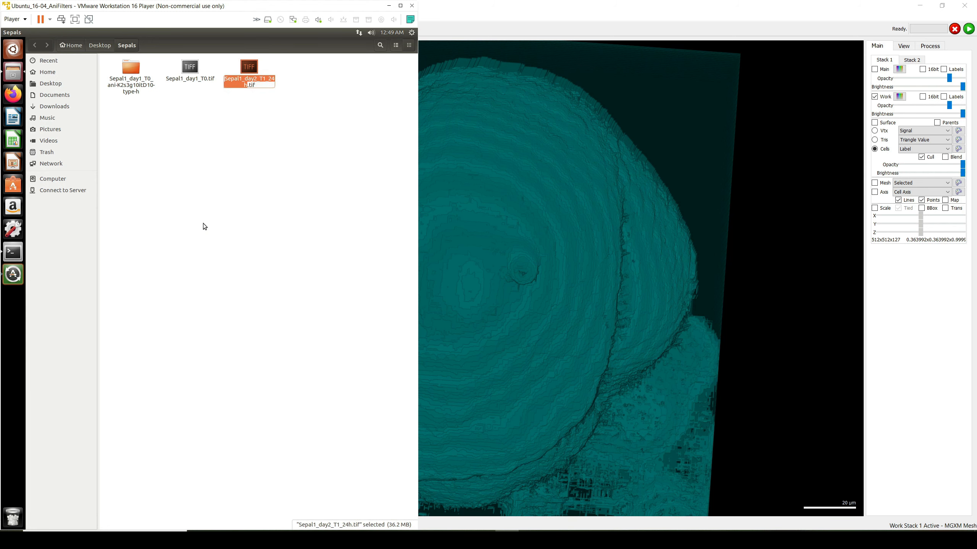
click(25, 257)
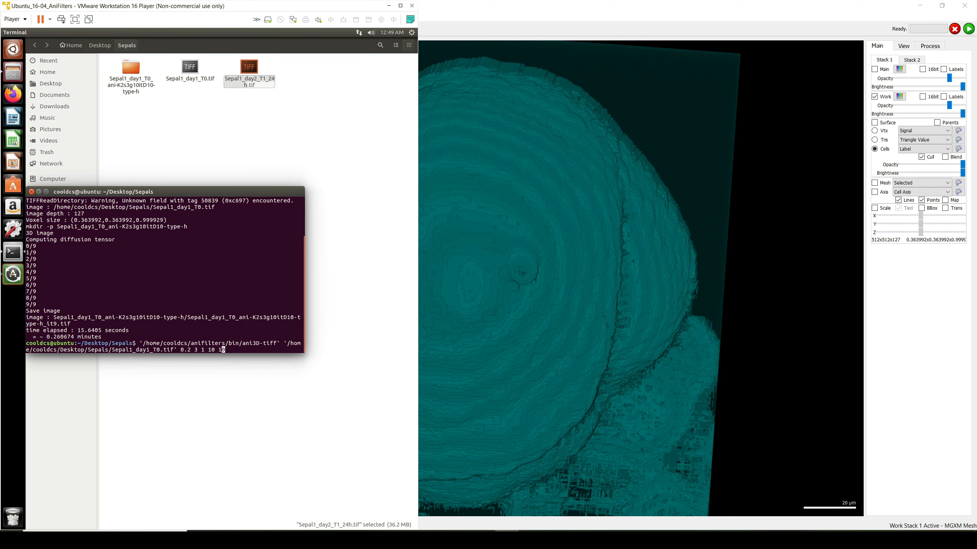
key(Up)
key(Left)
key(Left)
key(Left)
key(Left)
key(Left)
key(Left)
key(Left)
key(Left)
key(Left)
key(Left)
key(Left)
key(Left)
key(Left)
key(Left)
key(Left)
key(Left)
key(Left)
key(Left)
key(Left)
key(BackSpace)
key(BackSpace)
key(BackSpace)
key(BackSpace)
key(BackSpace)
key(BackSpace)
key(BackSpace)
key(BackSpace)
key(BackSpace)
key(BackSpace)
key(BackSpace)
key(BackSpace)
key(BackSpace)
key(BackSpace)
key(ctrl+shift+v)
key(Return)
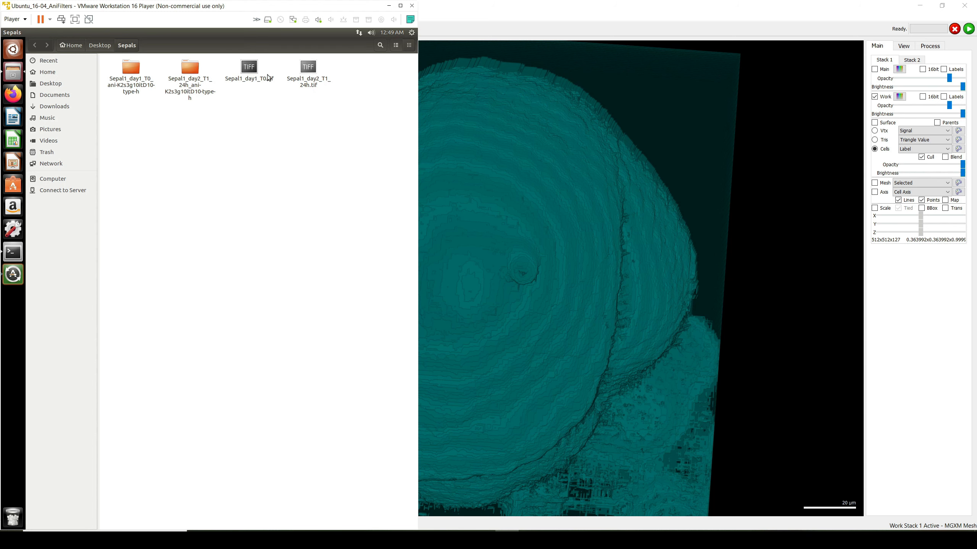
Copy the filtered Sepal1_day1_T0_ani-K2s3g10itD10-type-h_it9.tif from its output folder into the Windows Desktop's MGX folder.
click(132, 74)
double_click(131, 73)
click(187, 79)
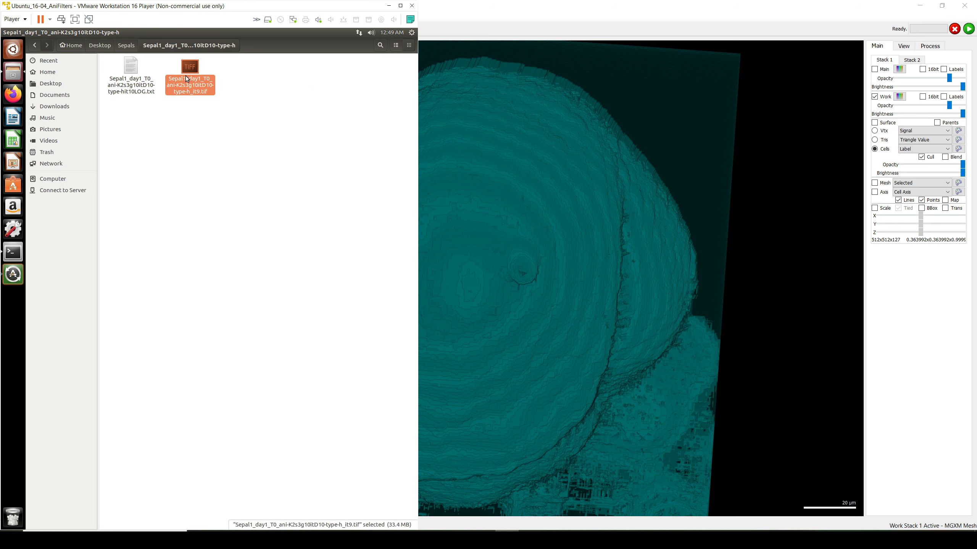
click(318, 540)
right_click(195, 208)
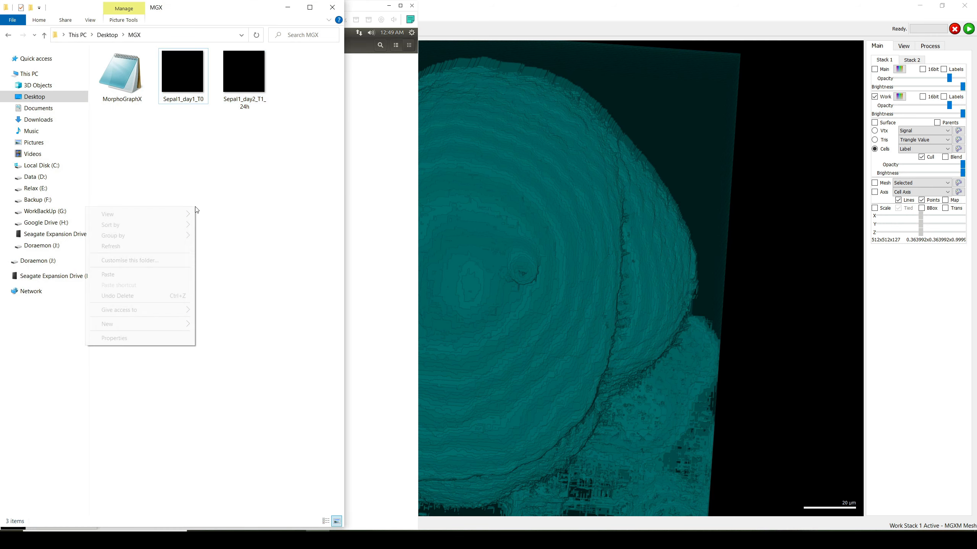
click(168, 273)
Return to the virtual machine and copy the filtered Sepal1_day2_T1_24h_ani-K2s3g10itD10-type-h_it9.tif into the Windows MGX folder.
key(alt+Tab)
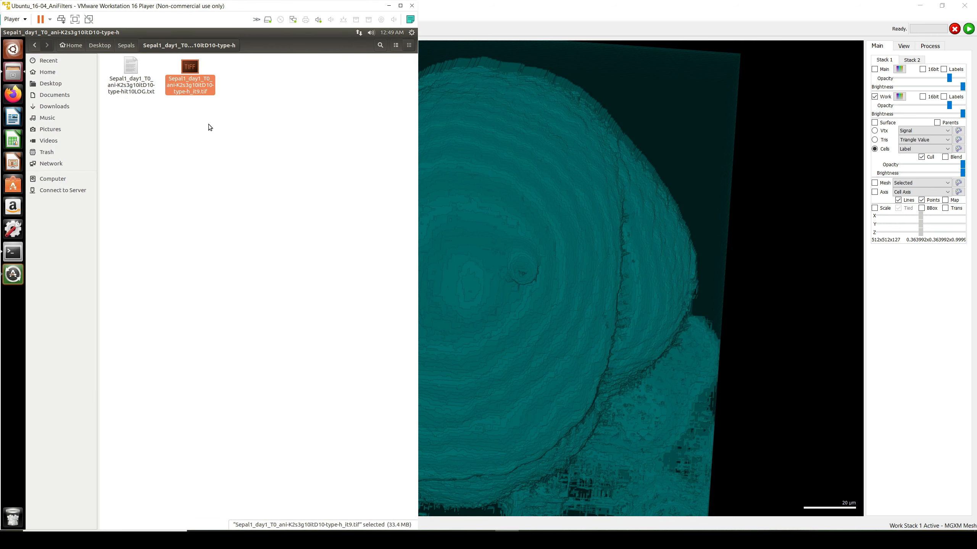
click(126, 45)
double_click(190, 69)
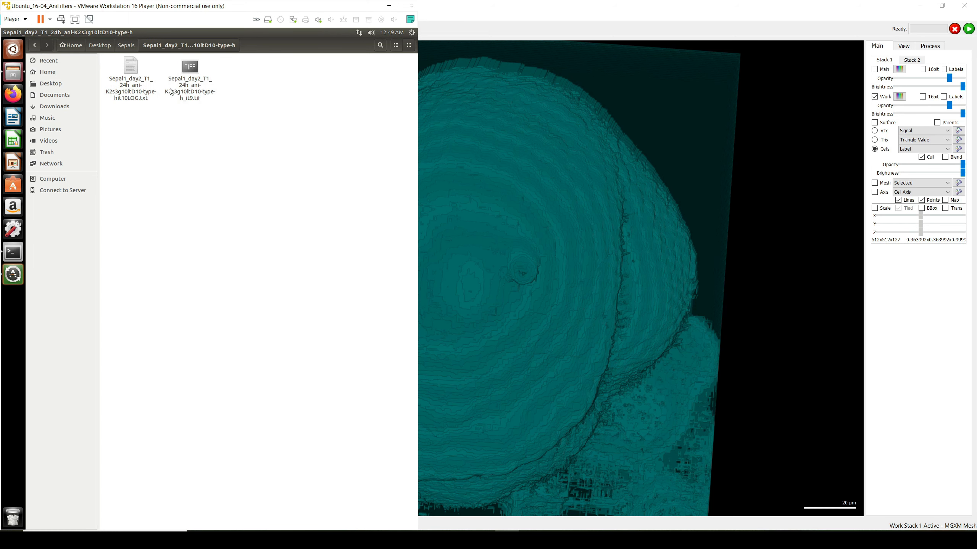
click(191, 67)
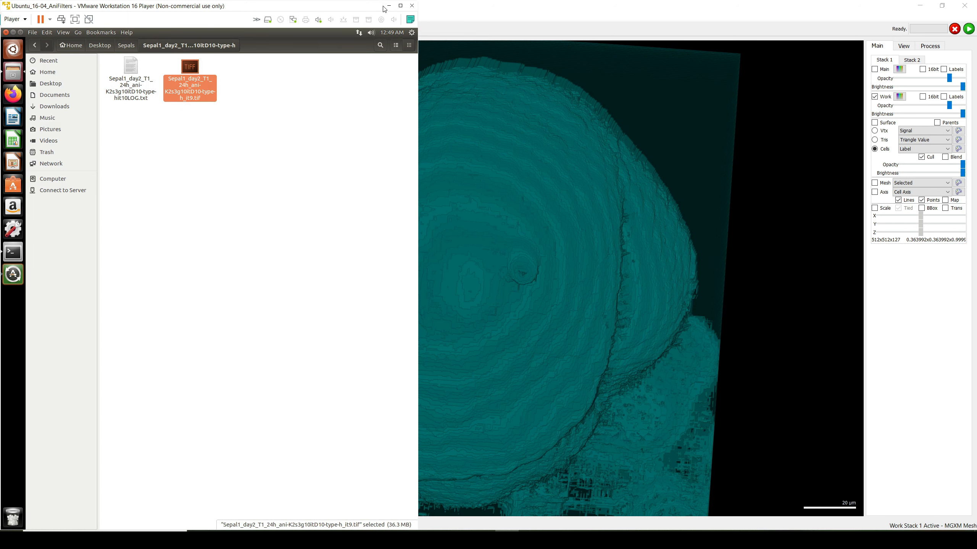
key(alt+Tab)
click(288, 129)
right_click(185, 151)
click(140, 218)
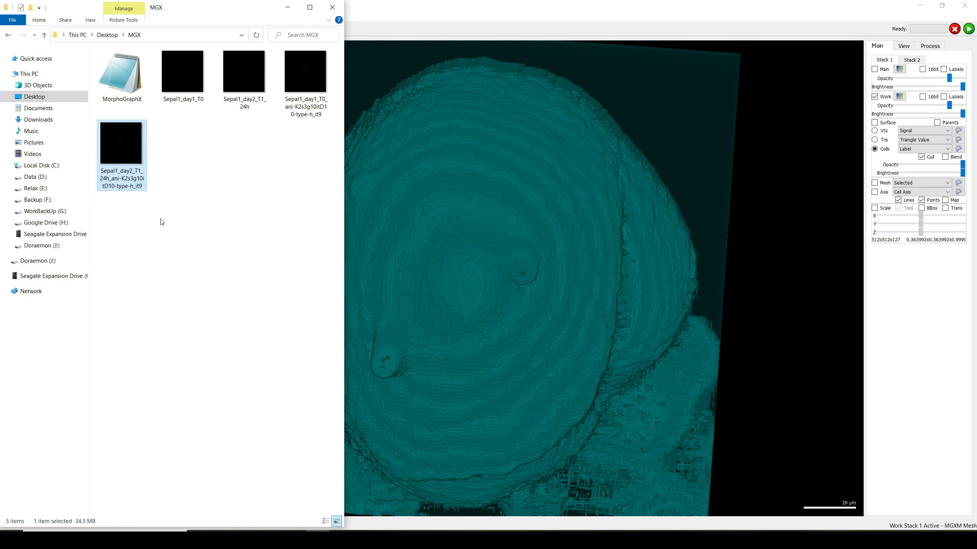
Select the filtered Sepal1_day1_T0 it9 image in the MGX folder.
click(232, 219)
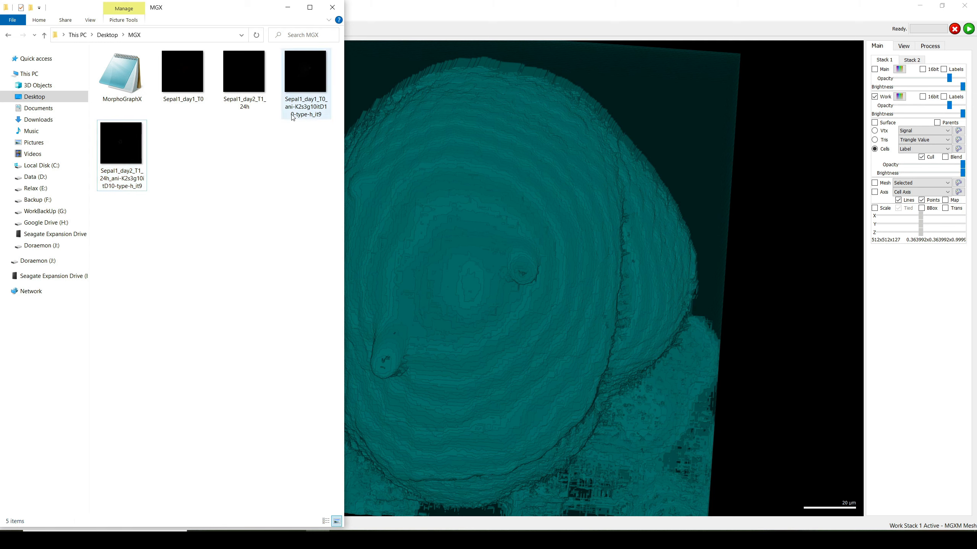
click(243, 102)
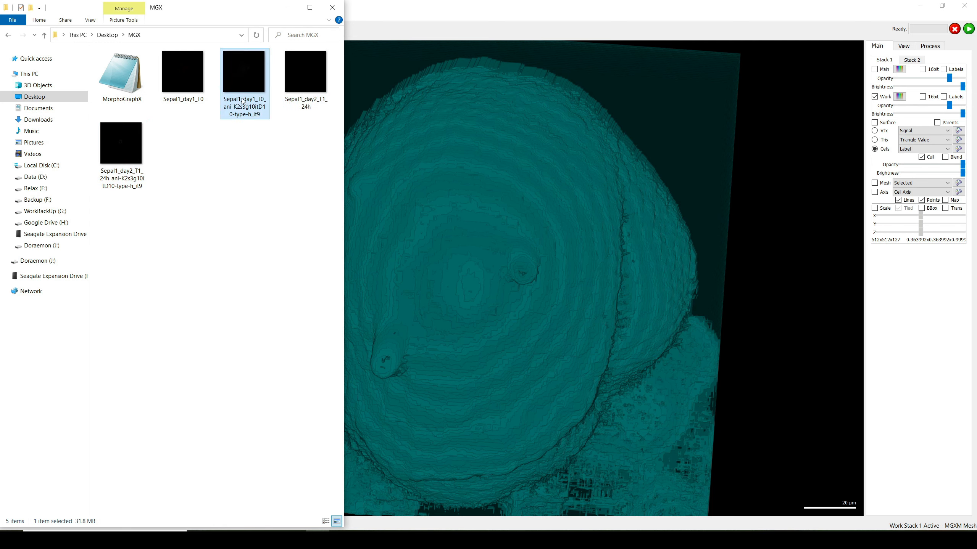